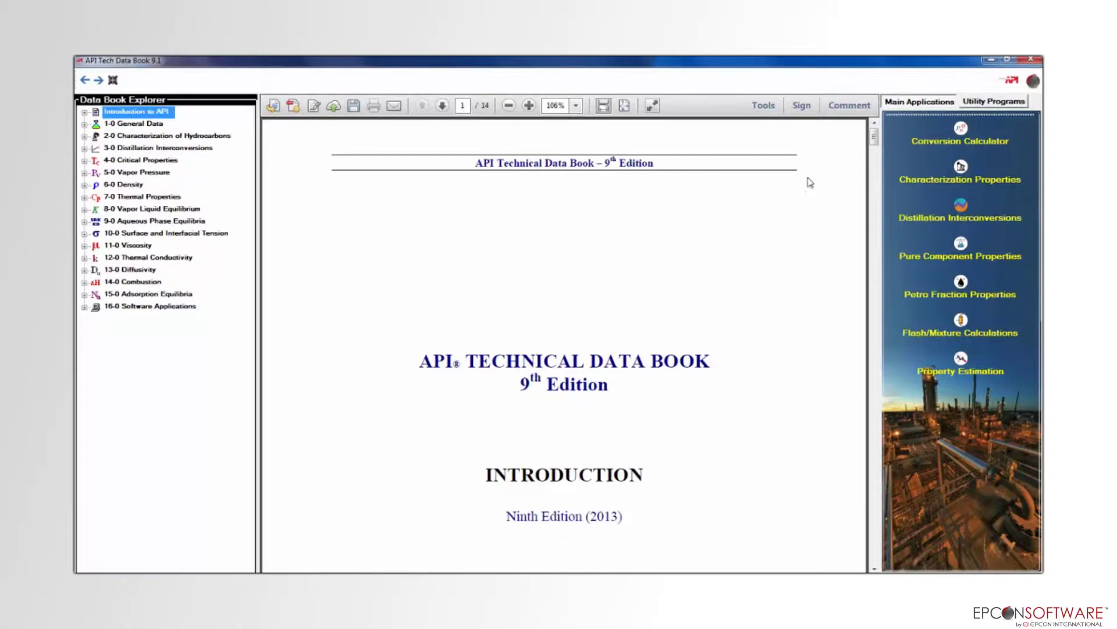
- Launch the Pure Component Properties calculator from the Main Applications panel
click(1015, 249)
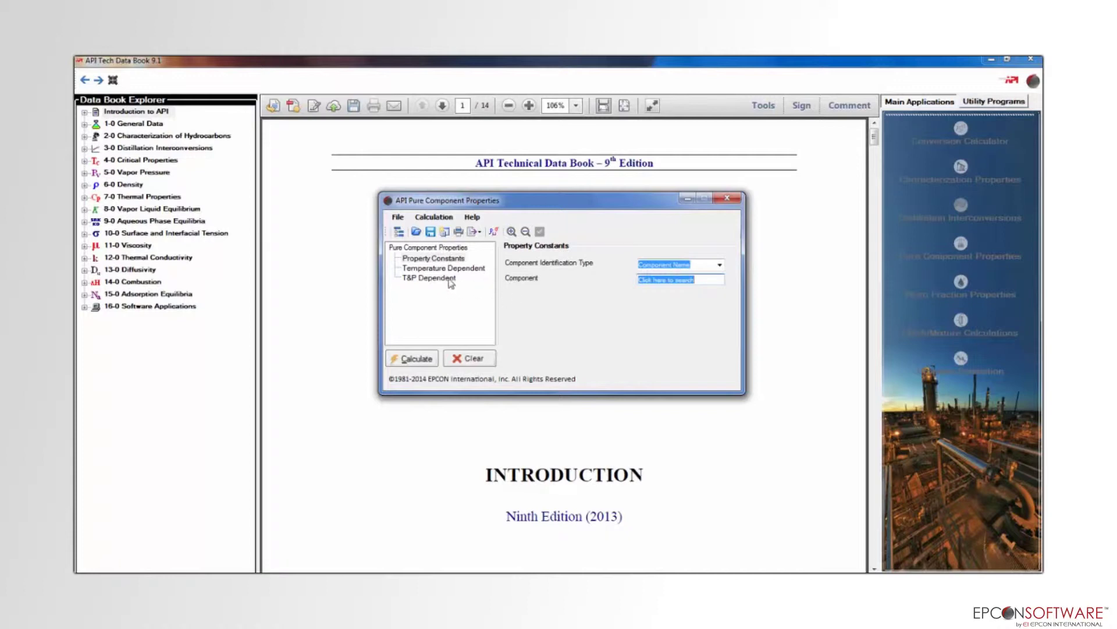
- Show the Component Identification Type choices, Component Name and Molecular Formula
click(399, 233)
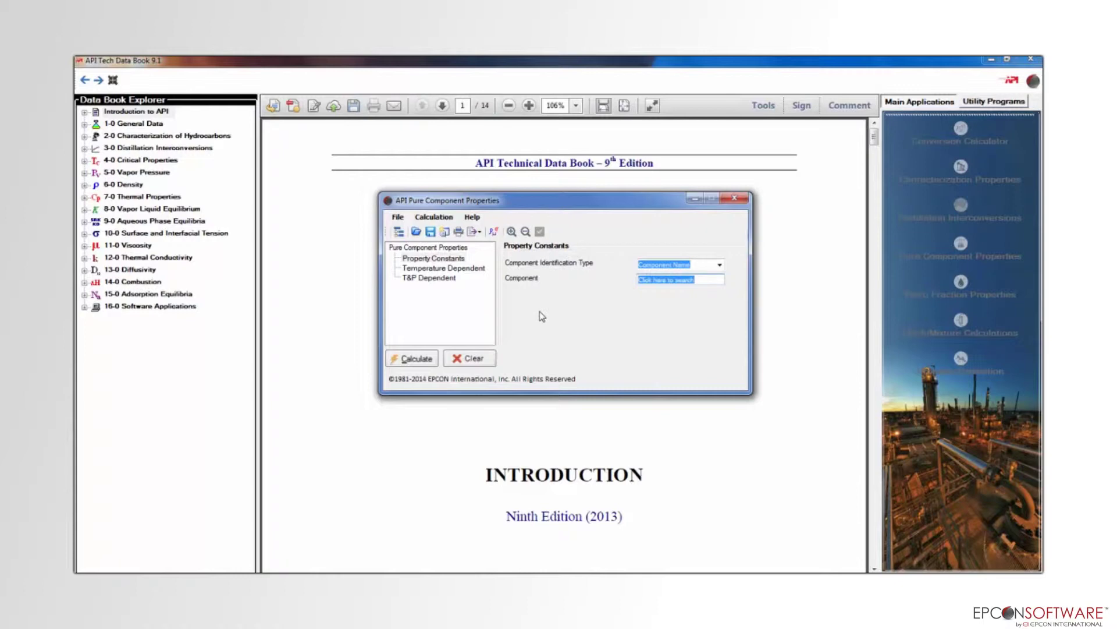
click(721, 266)
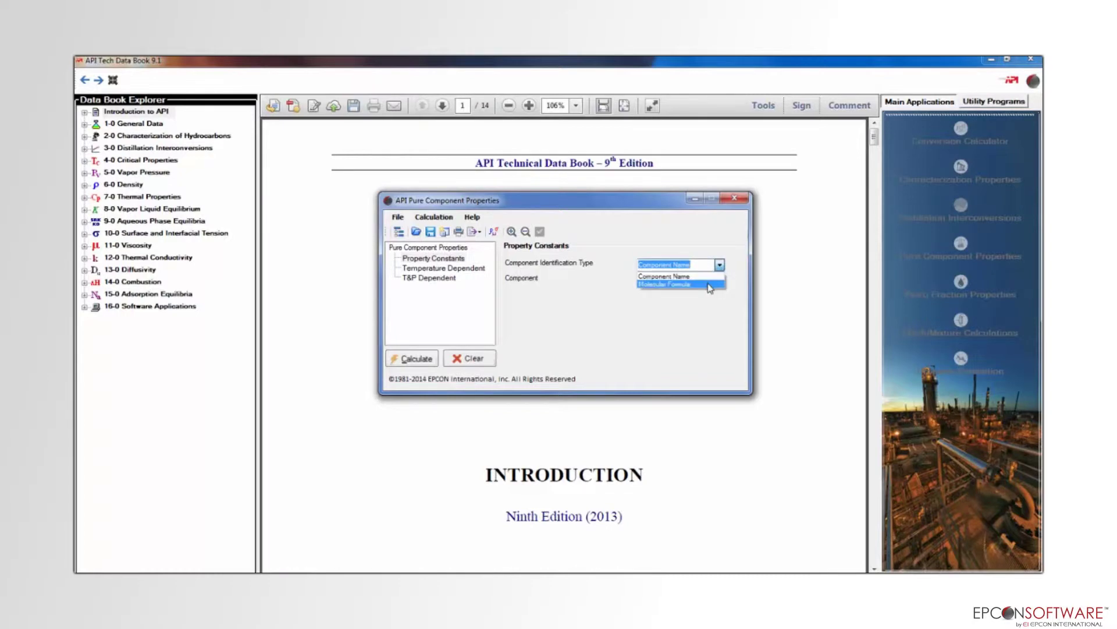
- Keep Component Name identification, search 'prop' and select PROPANE
click(709, 277)
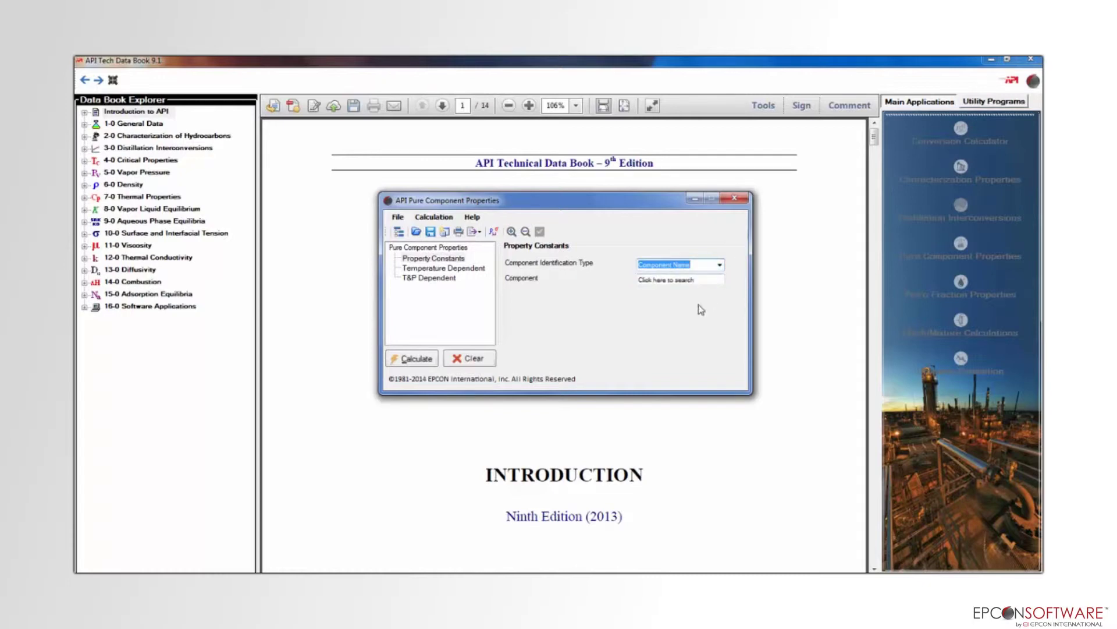
click(686, 279)
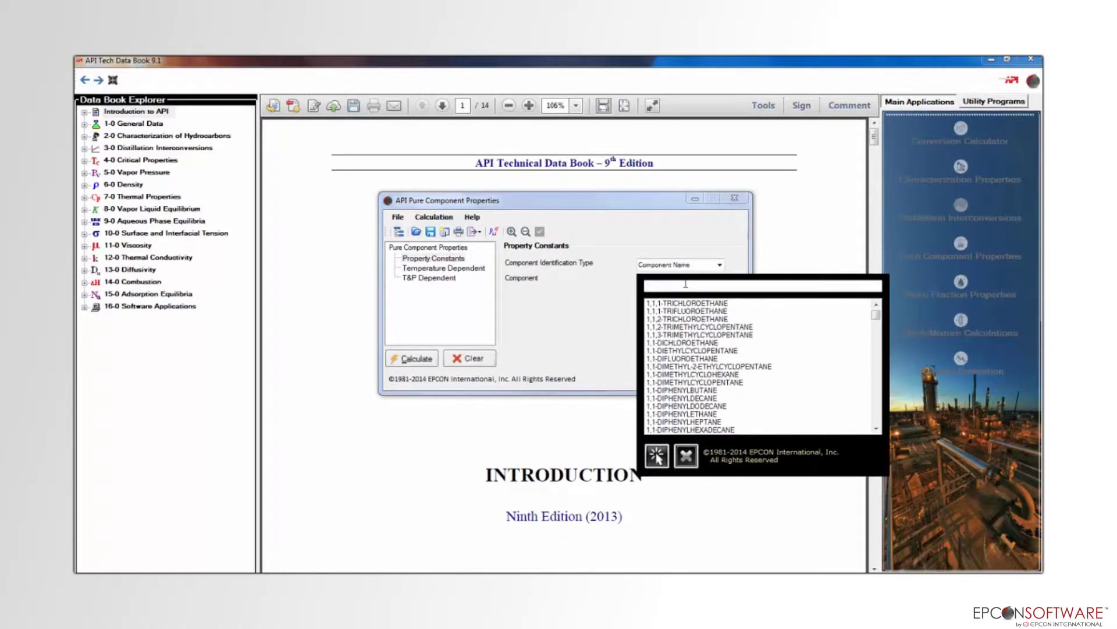
text(propADIENE)
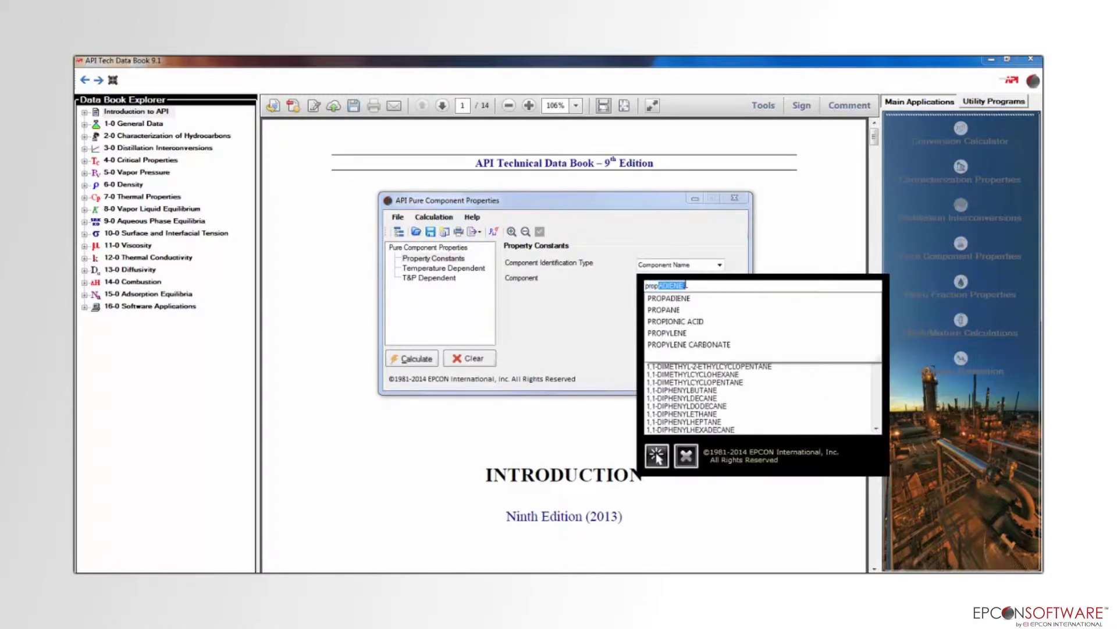
click(660, 311)
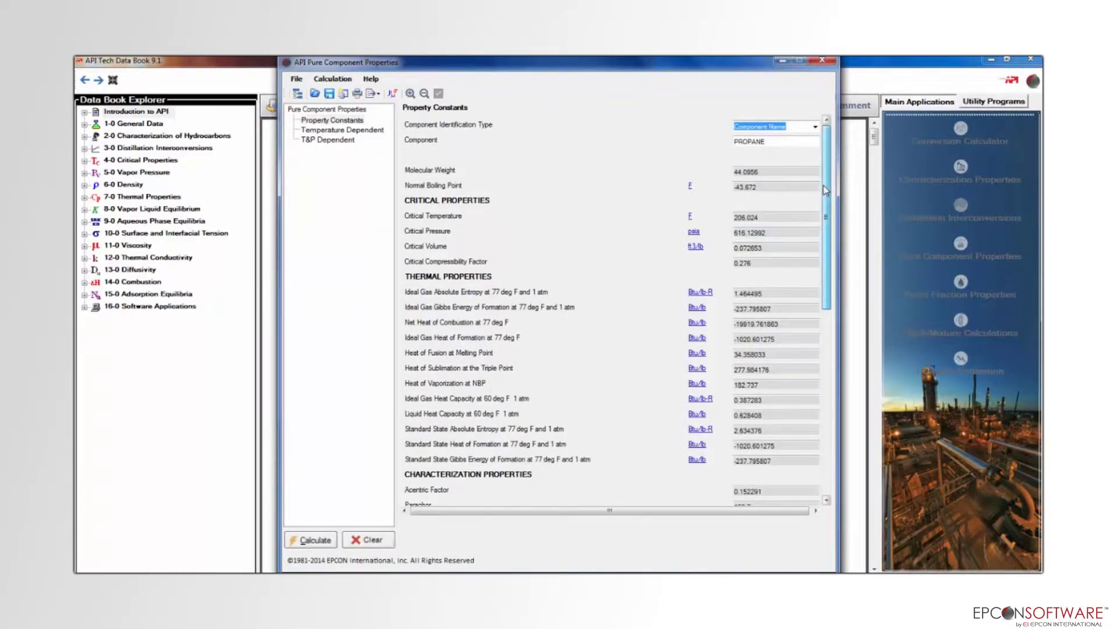
drag(826, 190, 834, 346)
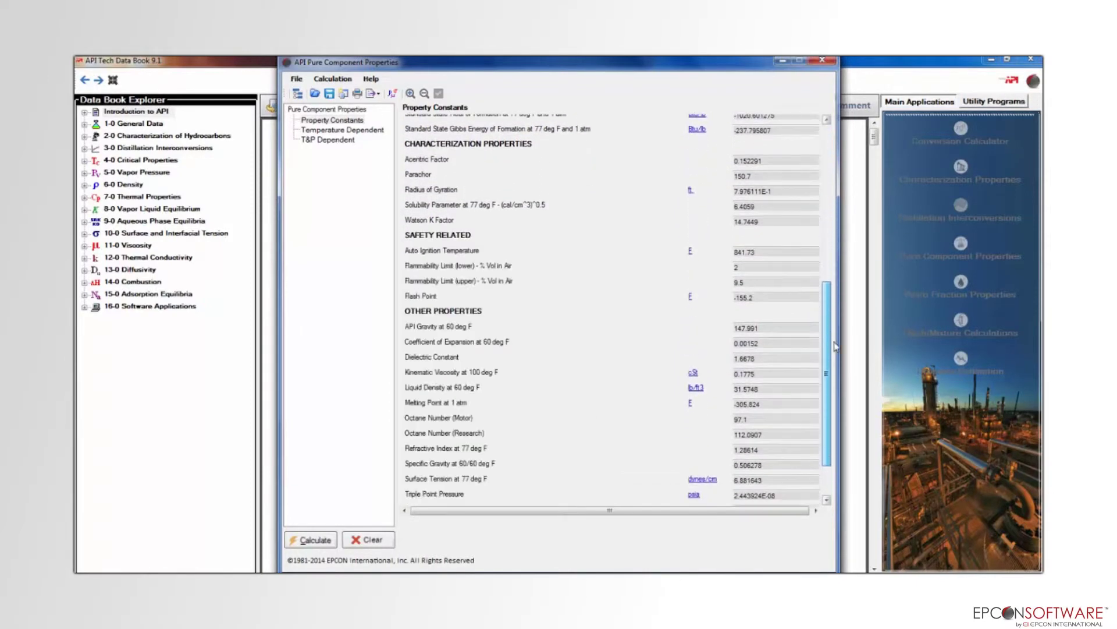
mouse_move(835, 345)
mouse_down()
mouse_move(825, 383)
mouse_move(810, 223)
mouse_up()
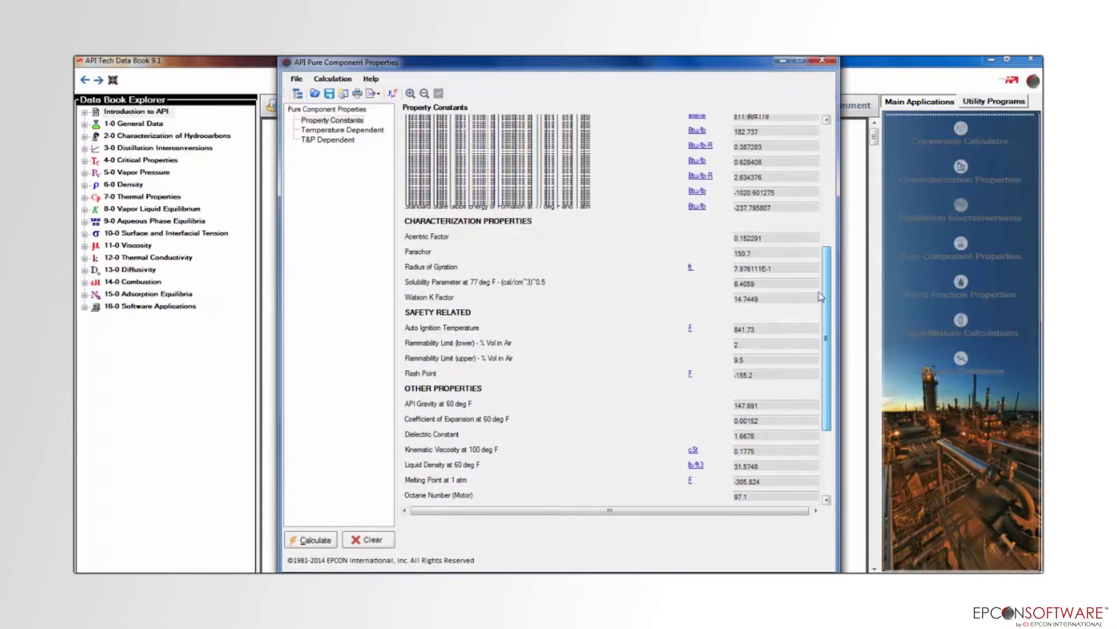
scroll(810, 223, up, 3)
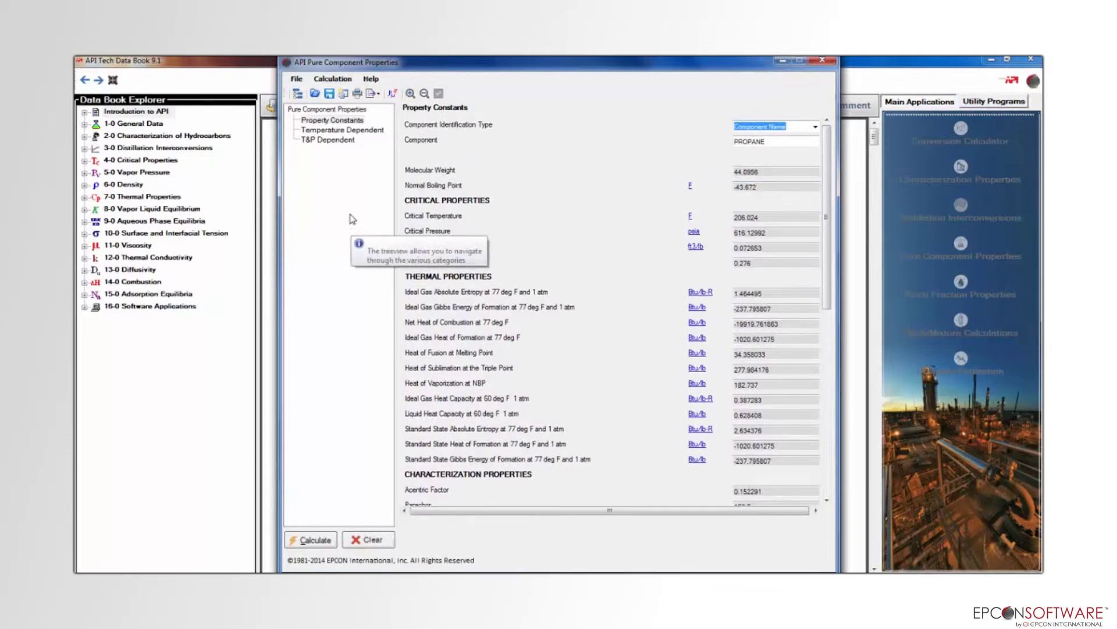
- Check the export options for propane's property constants (molecular weight 44.0956)
click(381, 96)
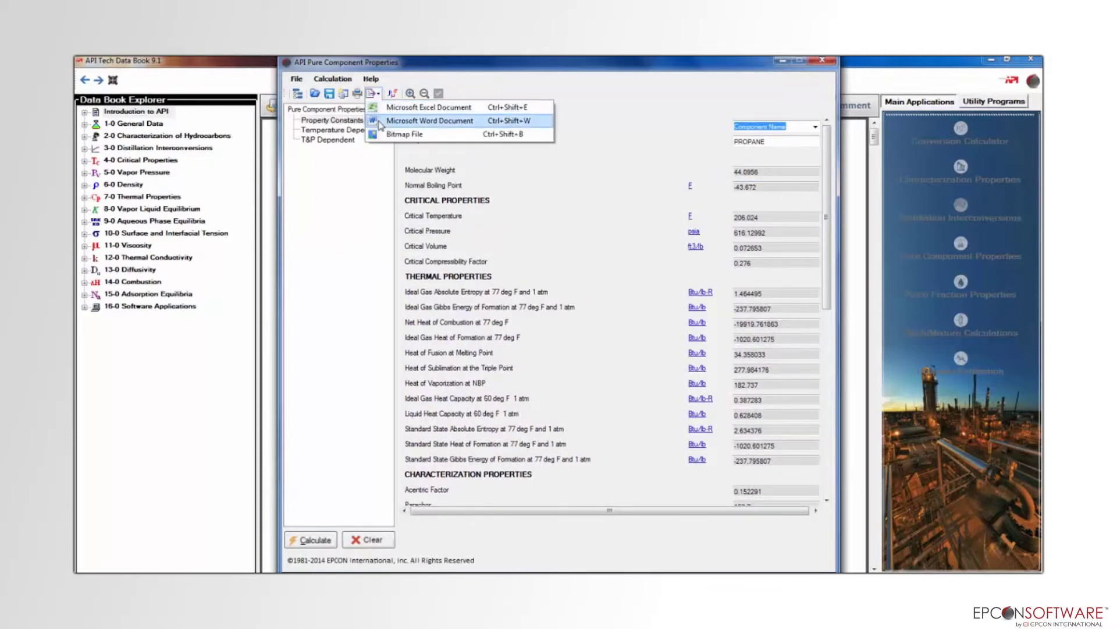
click(544, 78)
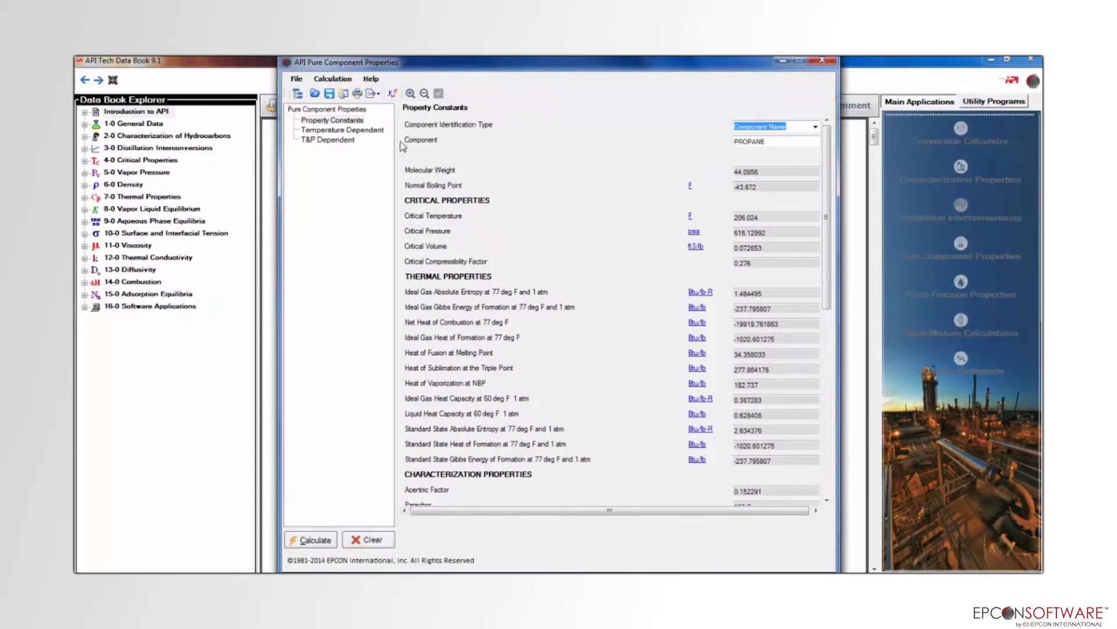
click(369, 131)
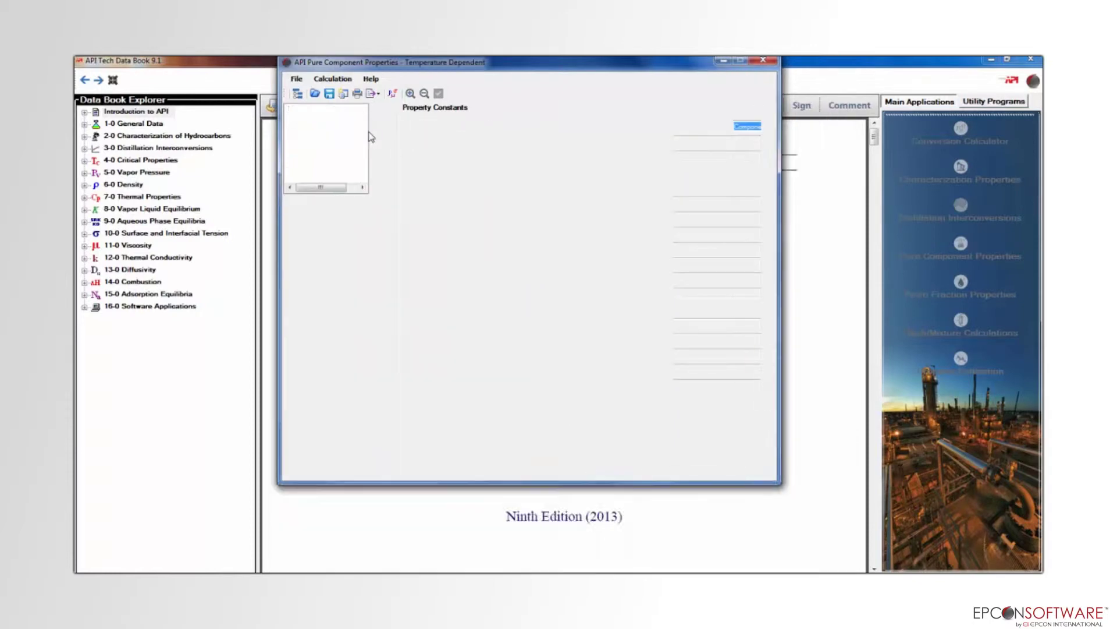
- Calculate propane's liquid and vapor properties at 100 °F, giving liquid density 29.408106
drag(563, 114, 555, 110)
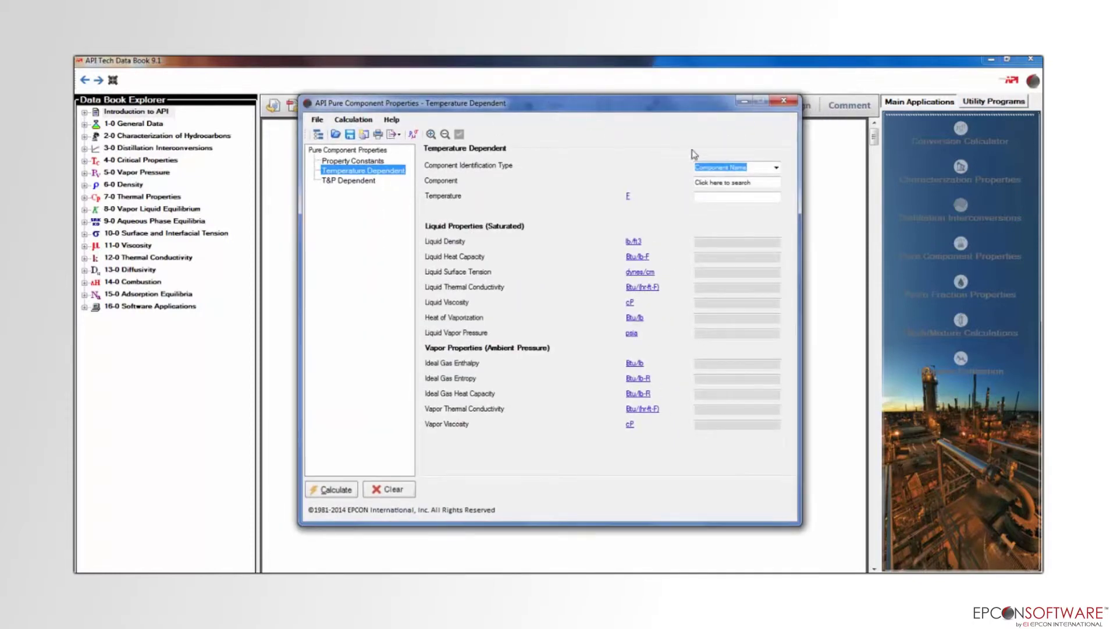
click(742, 183)
text(propADIENE)
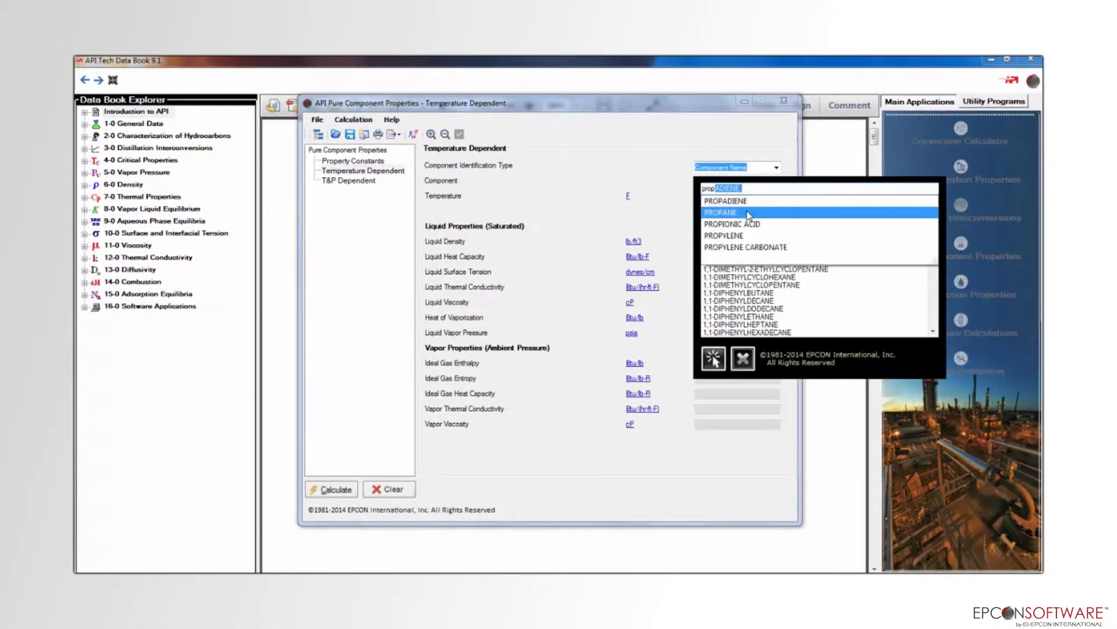
click(731, 212)
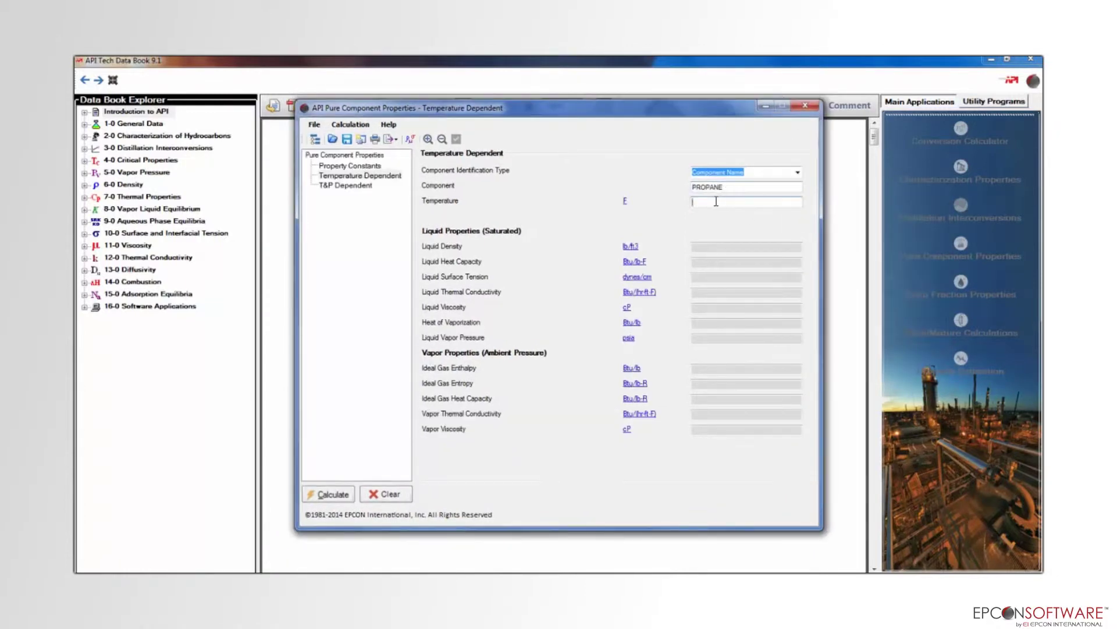
text(100)
click(332, 496)
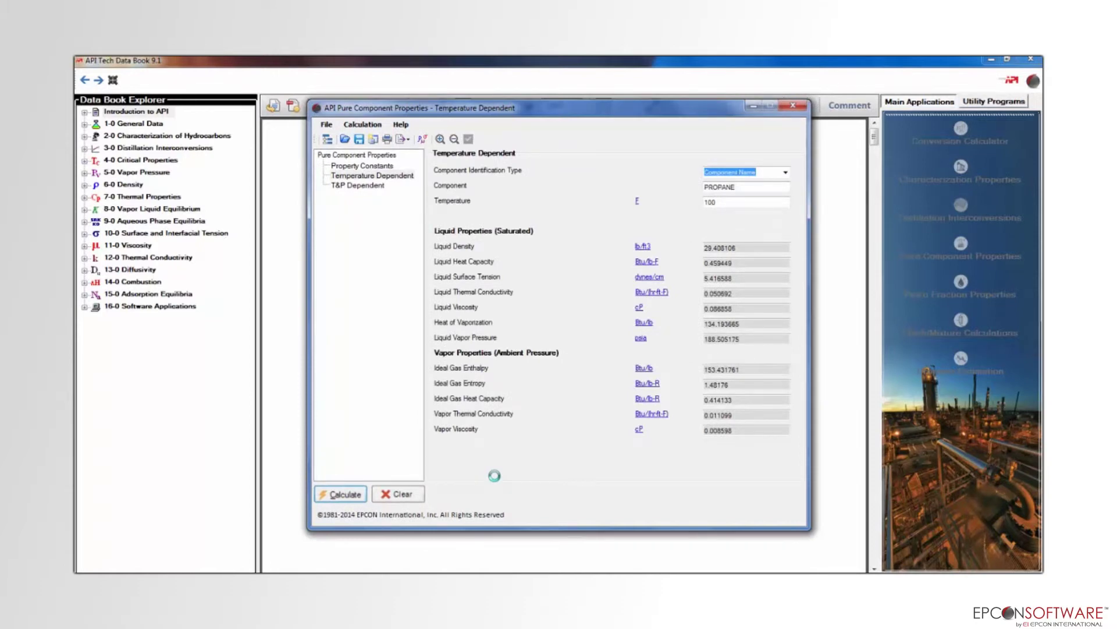
click(368, 187)
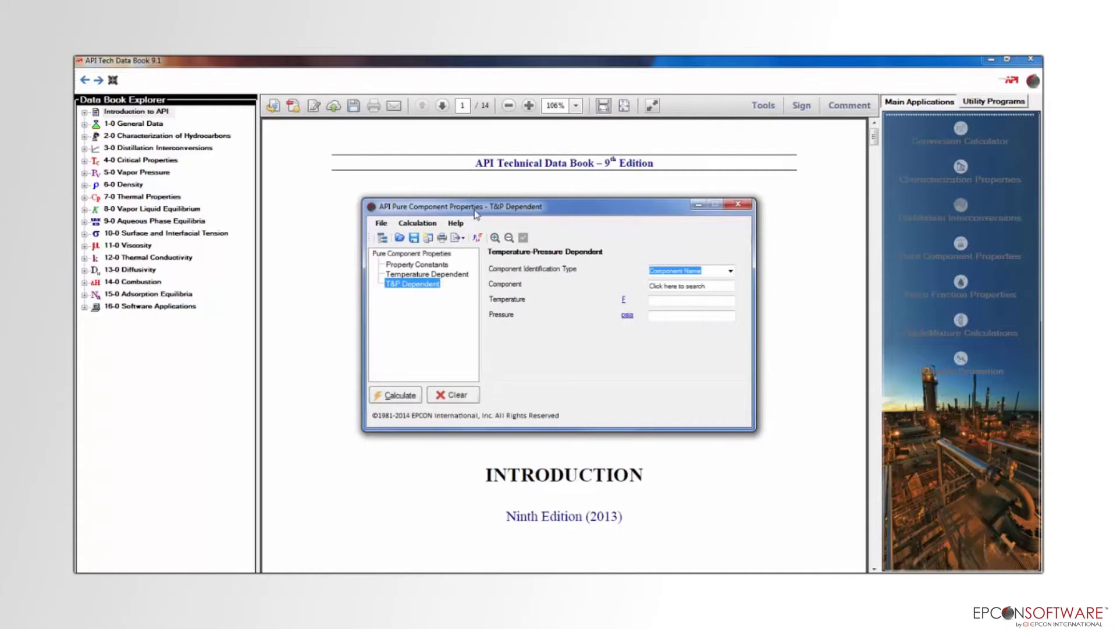
- Calculate propane's vapor properties at 200 °F and 500 psia, giving density 5.241951
drag(477, 214, 477, 203)
click(722, 275)
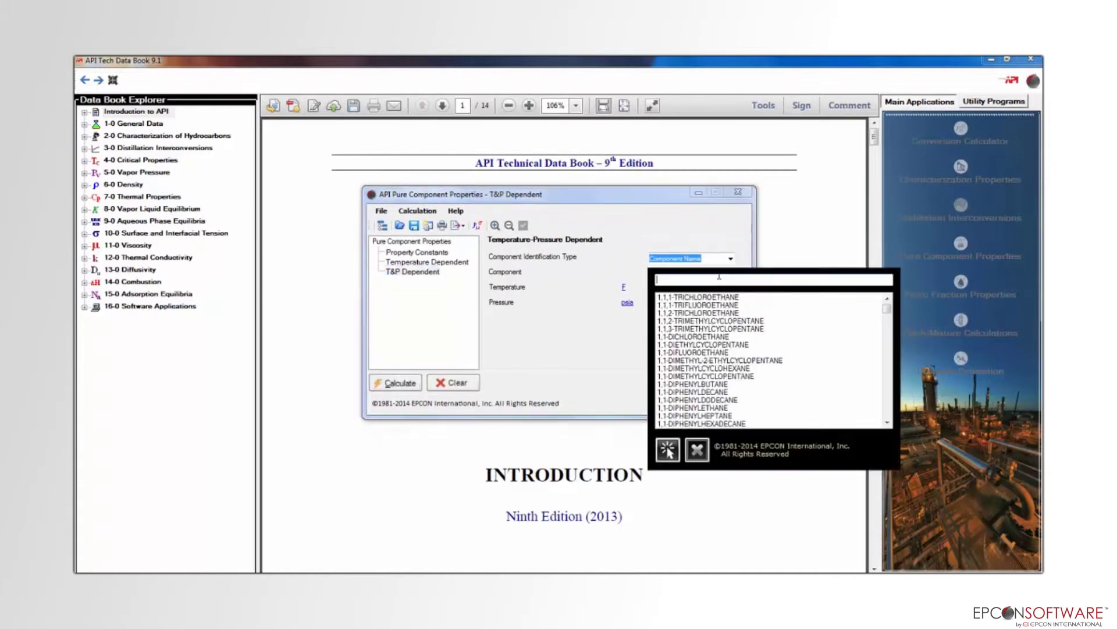
text(propADIENE)
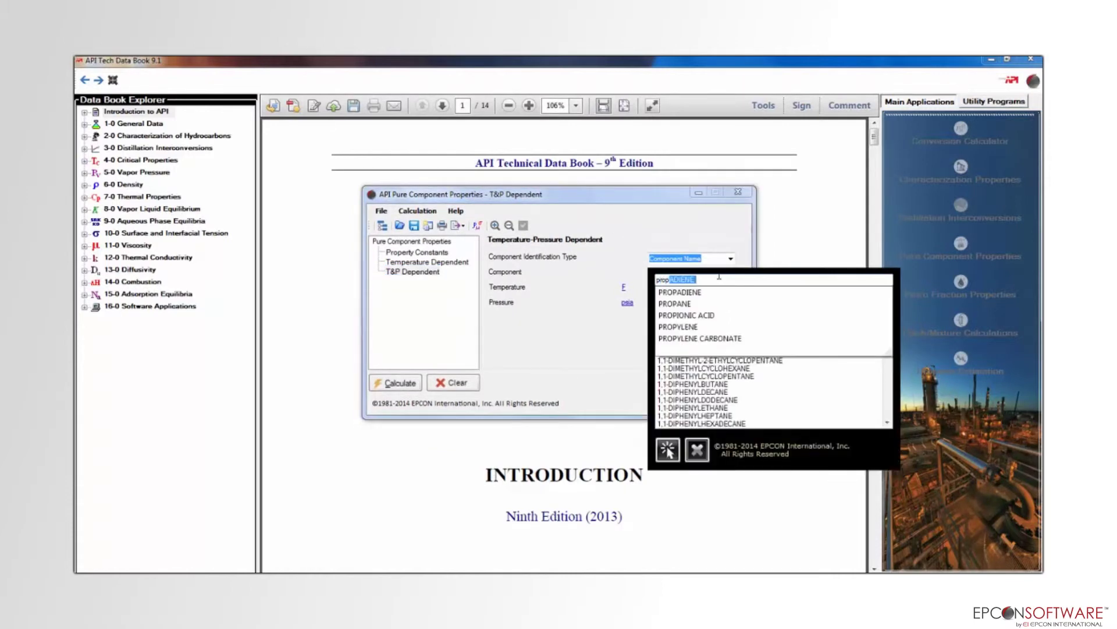
click(700, 307)
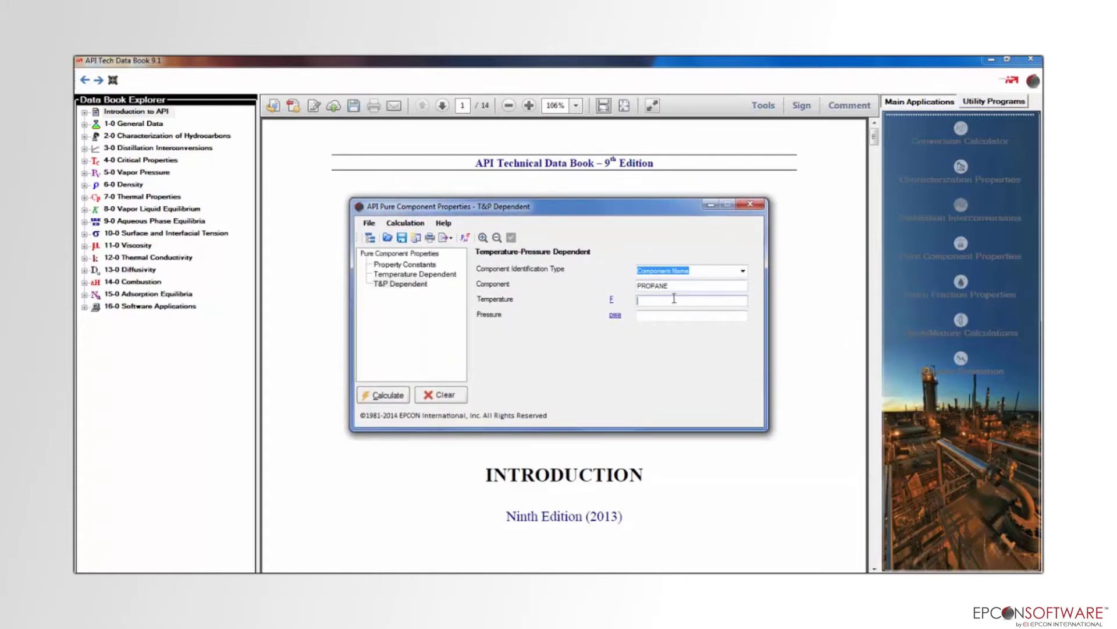
text(200)
click(669, 315)
text(500)
click(379, 397)
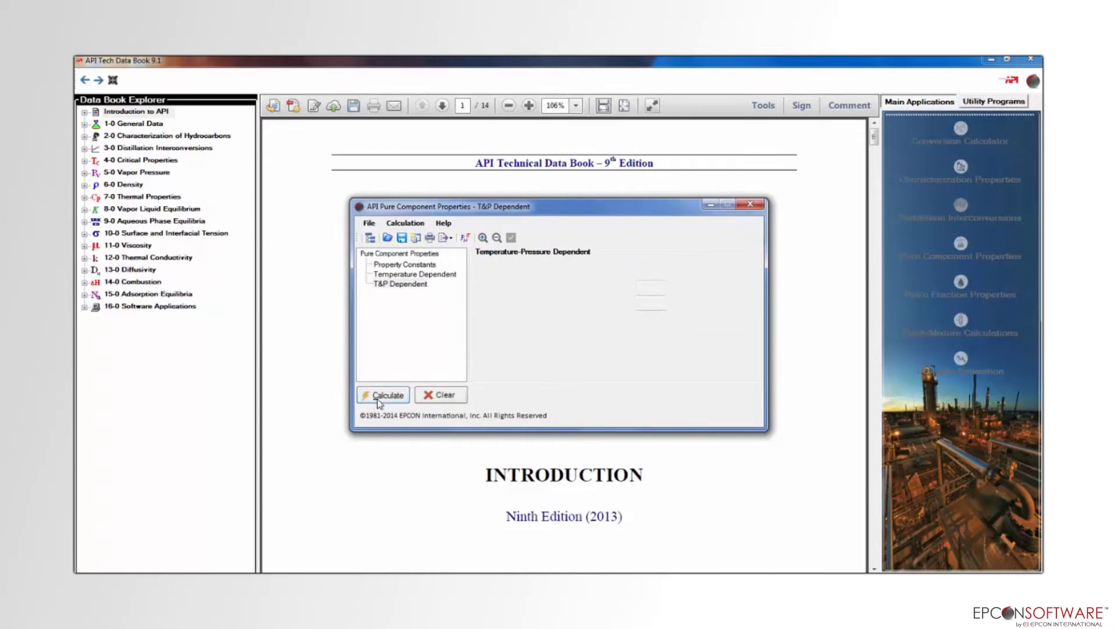